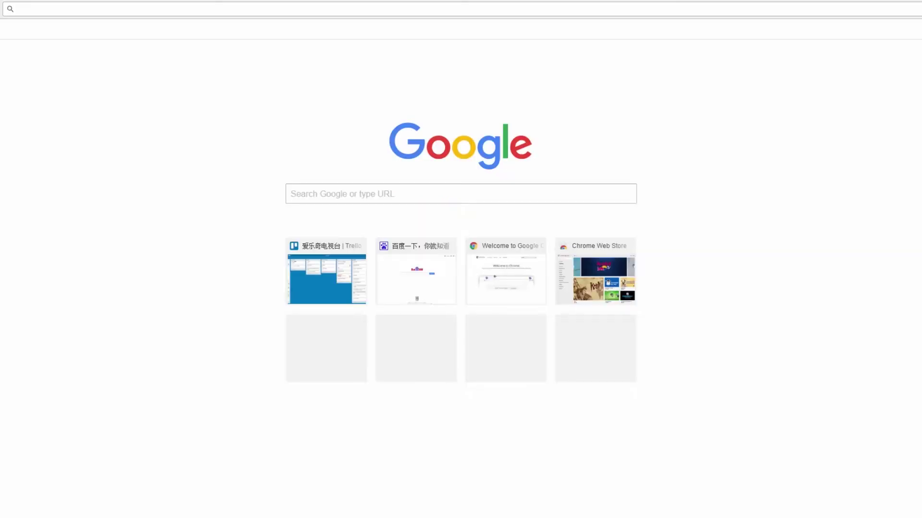
Step: Open Chrome Settings, reveal the advanced options, and open Privacy's Content settings
{"action": "left_click", "coordinate": [912, 9]}
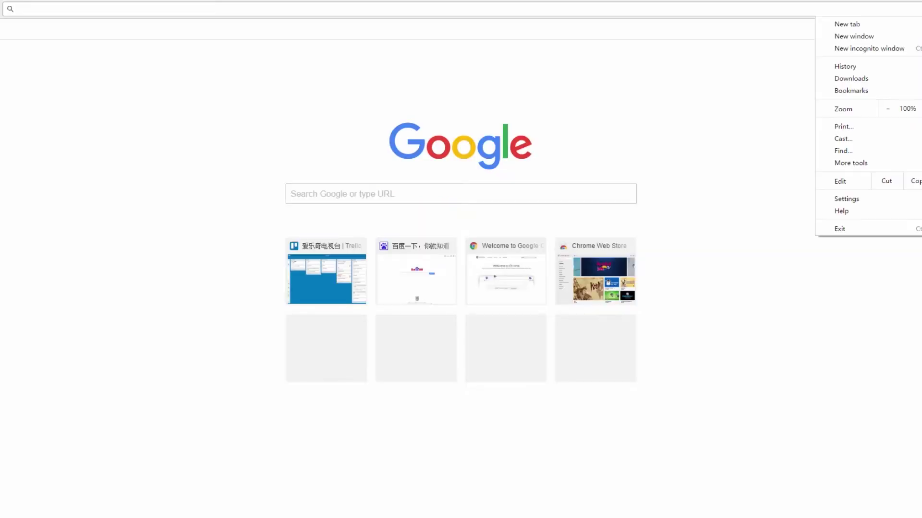
{"action": "left_click", "coordinate": [875, 201]}
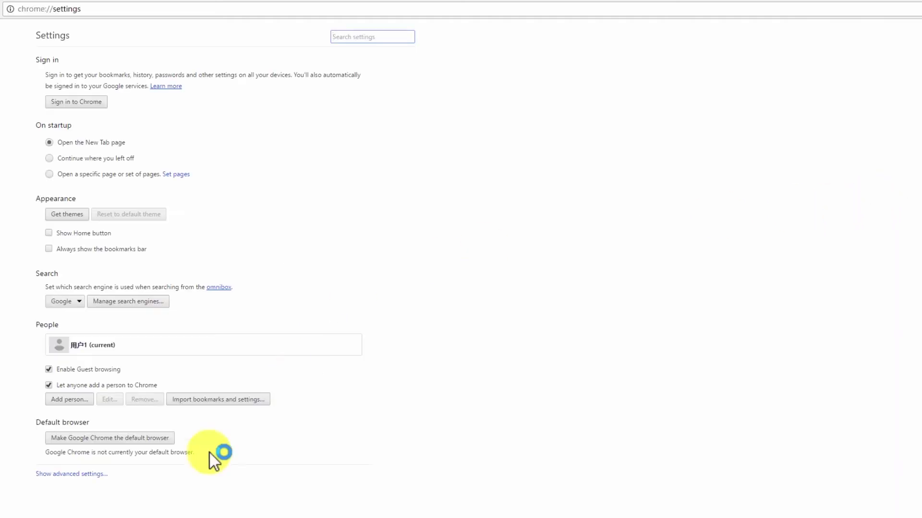
{"action": "left_click", "coordinate": [92, 474]}
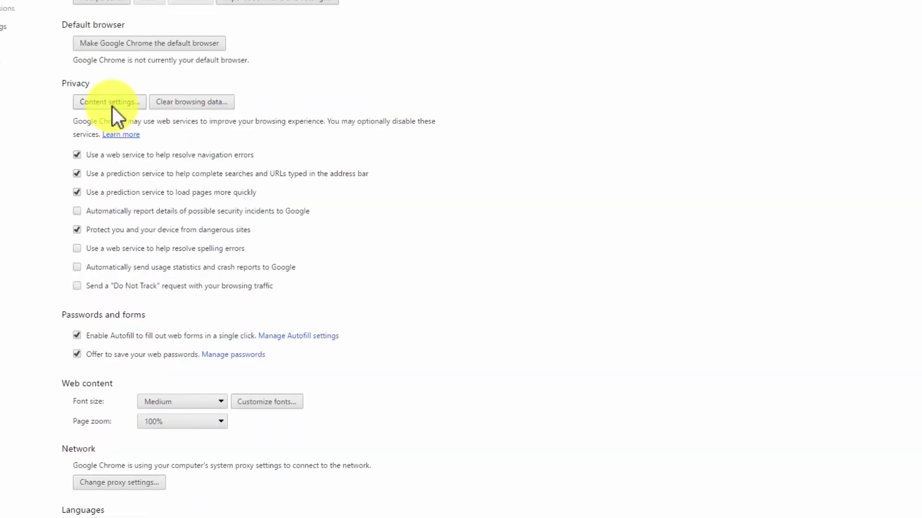
{"action": "left_click", "coordinate": [112, 106]}
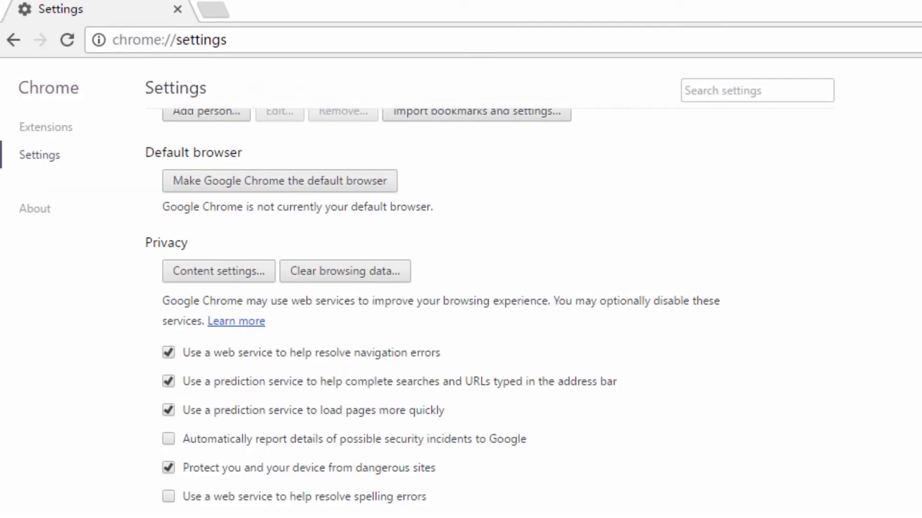
Step: Open the About page to see version 56.0.2924.87 and check for updates
{"action": "left_click", "coordinate": [34, 211]}
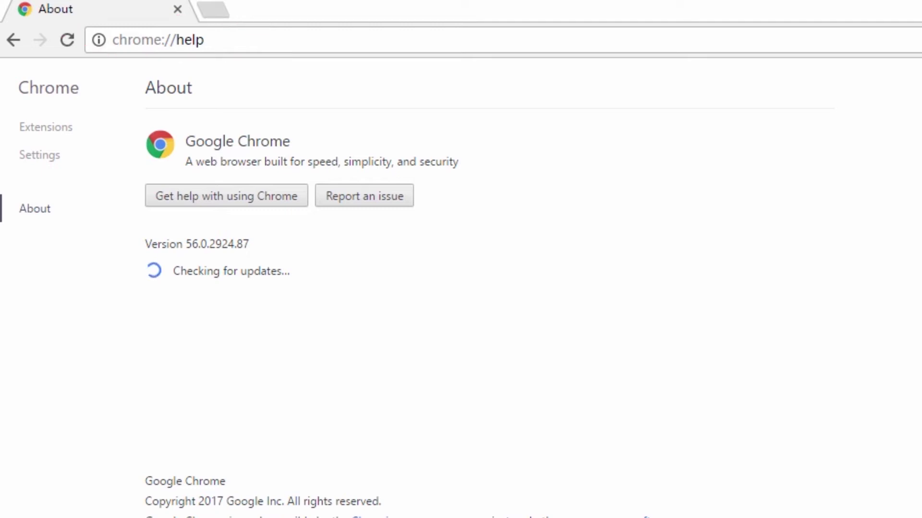
{"action": "key", "text": "ctrl+t"}
{"action": "type", "text": "h"}
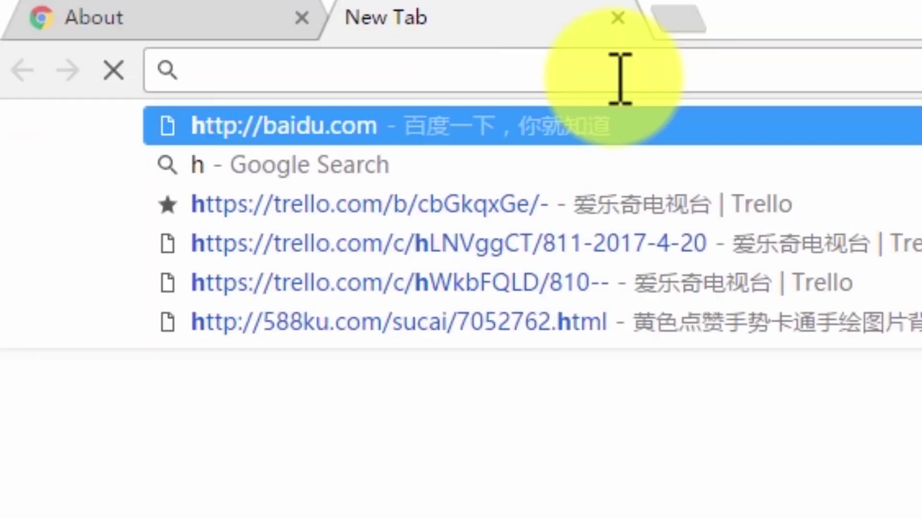
{"action": "type", "text": "ttps://"}
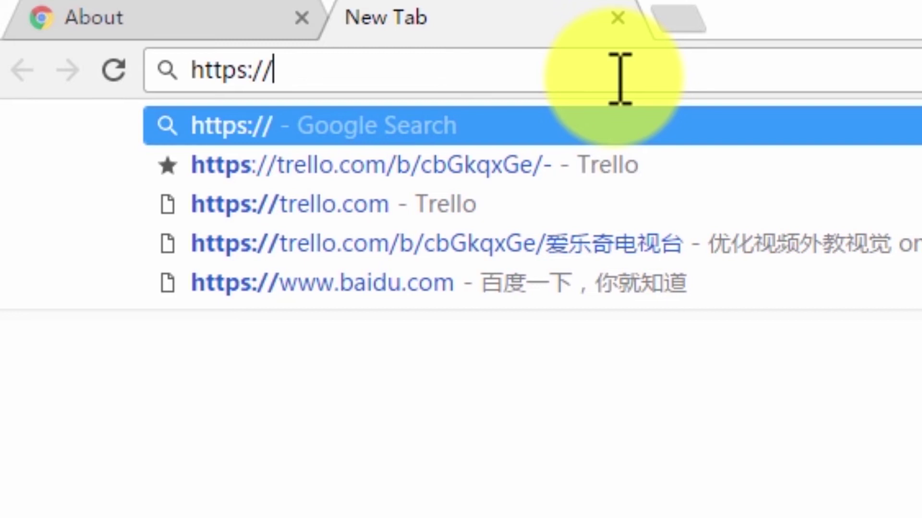
{"action": "type", "text": "get.a"}
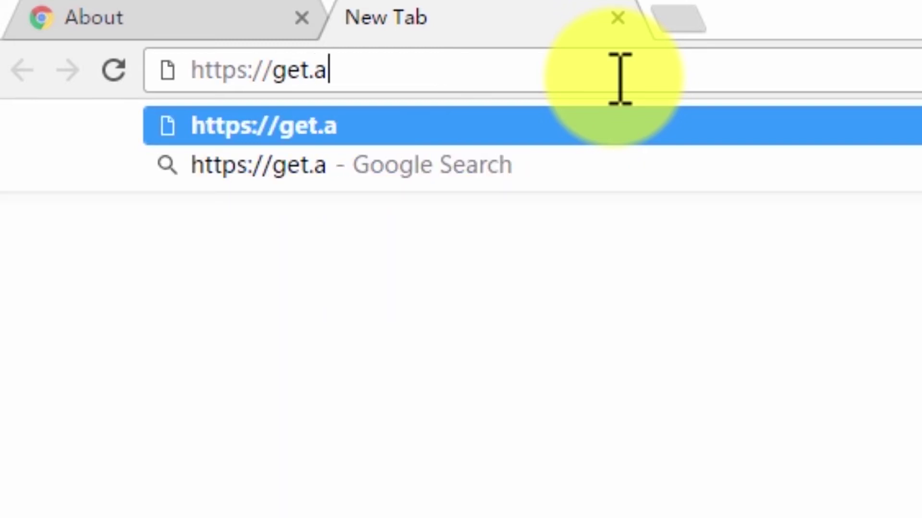
{"action": "type", "text": "dobe.com/"}
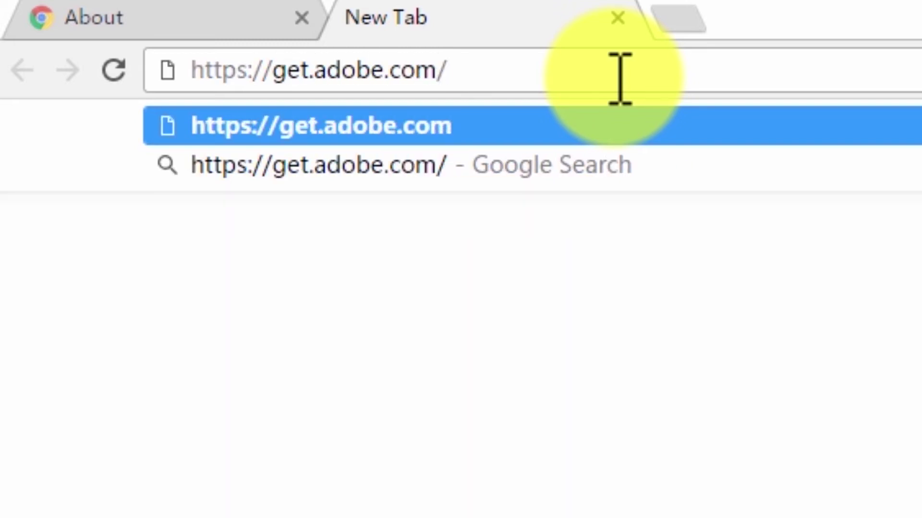
{"action": "type", "text": "flash"}
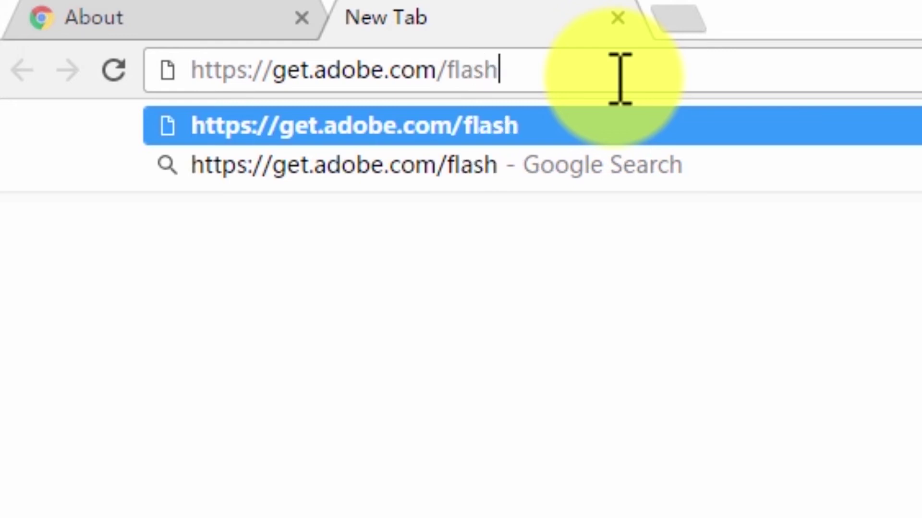
{"action": "type", "text": "player"}
{"action": "type", "text": "/"}
{"action": "key", "text": "Return"}
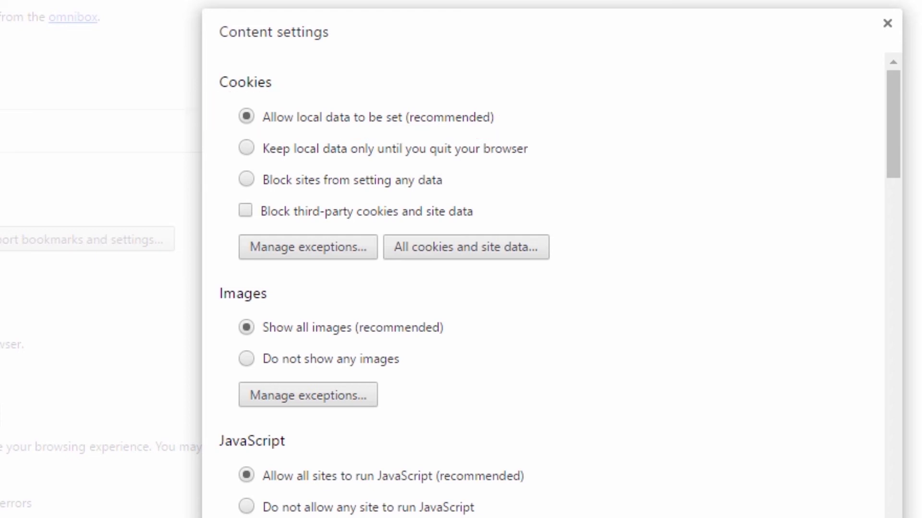
Step: Select 'Allow local data to be set (recommended)' under Cookies
{"action": "left_click", "coordinate": [246, 117]}
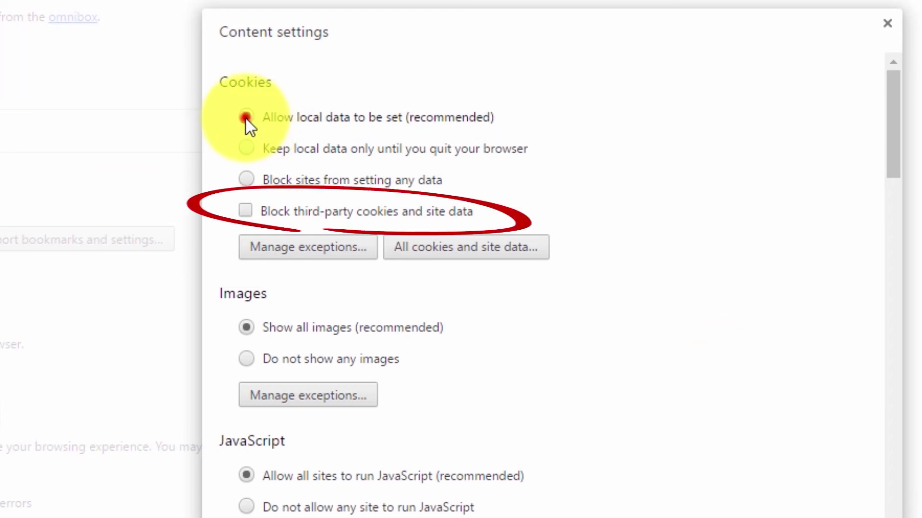